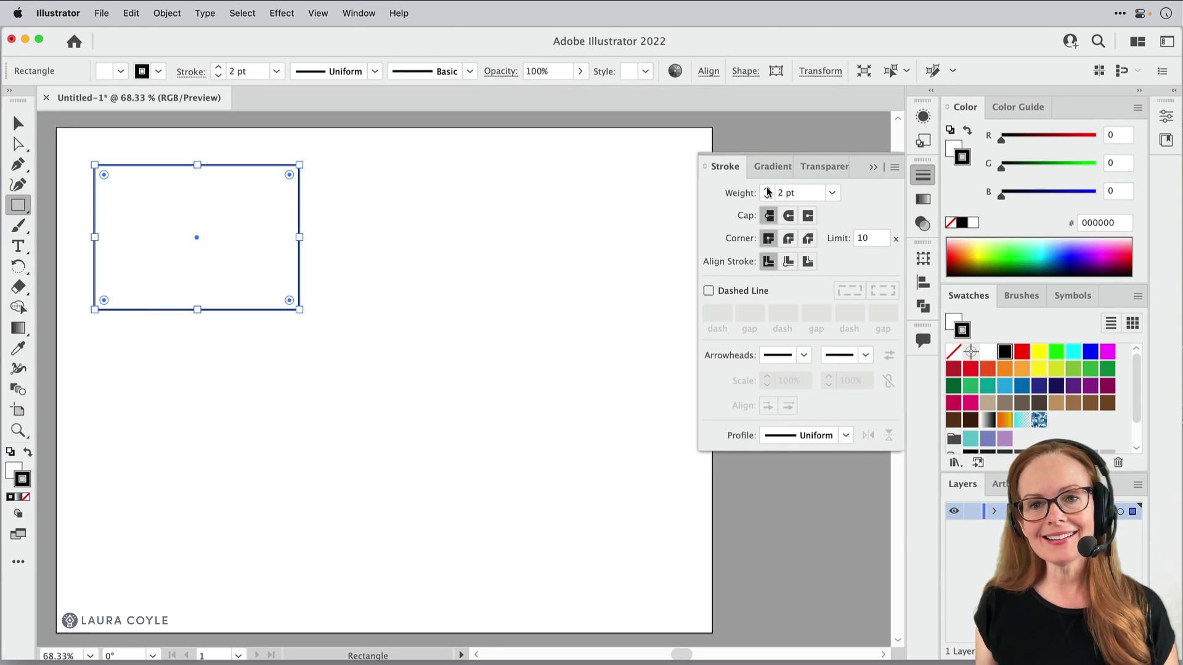
# Step: Fill the rectangle red and Alt-drag a duplicate down and to the right
pyautogui.click(923, 175)
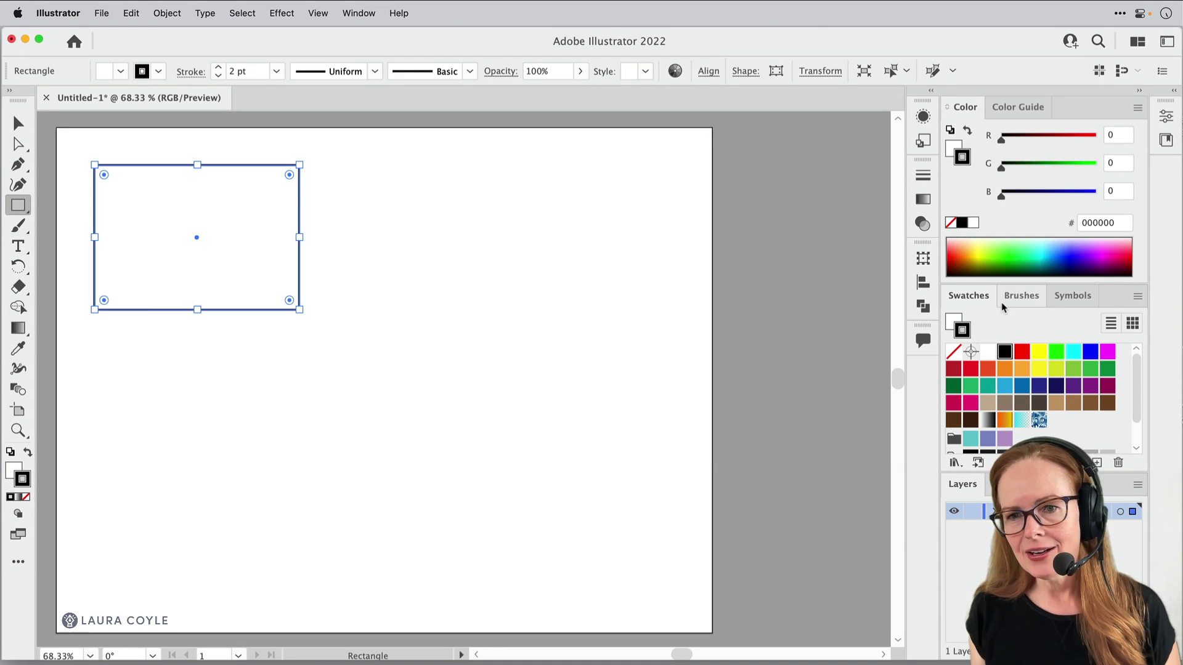
pyautogui.press('x')
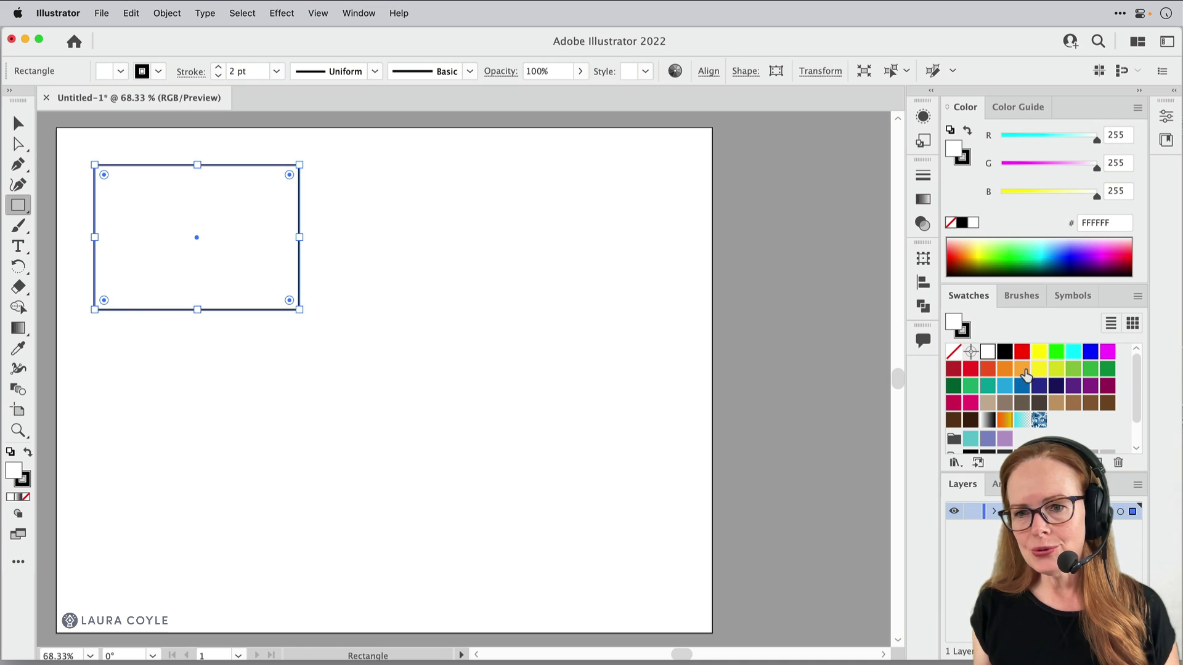
pyautogui.click(987, 369)
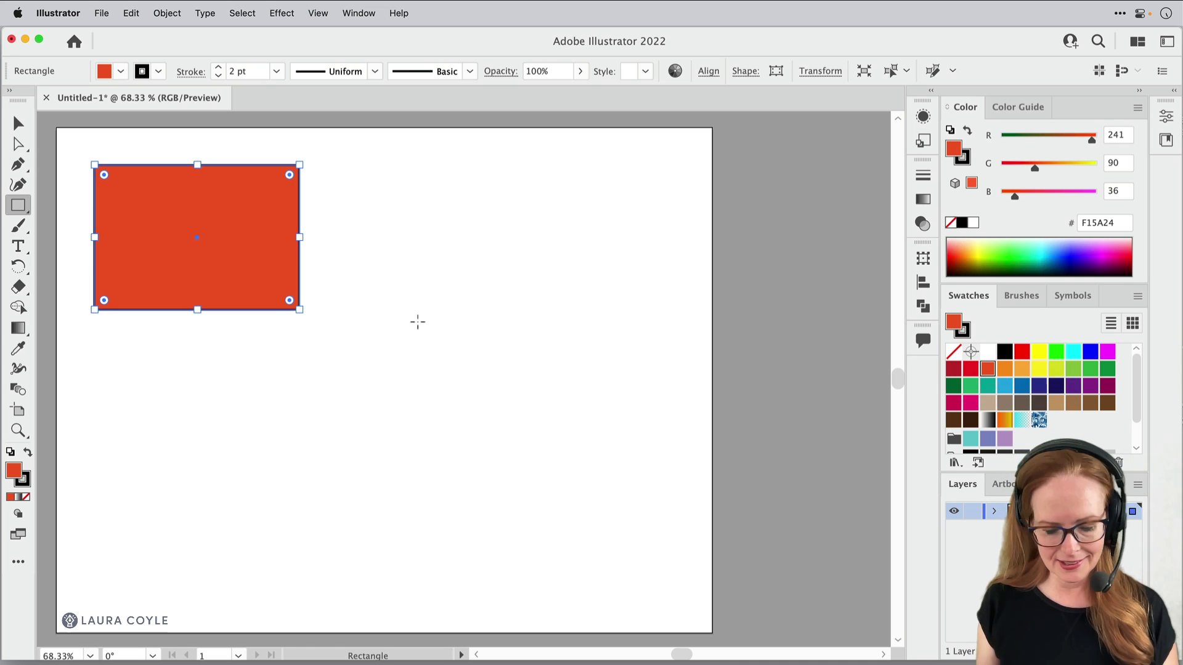
pyautogui.press('v')
pyautogui.moveTo(234, 251); pyautogui.dragTo(302, 290)
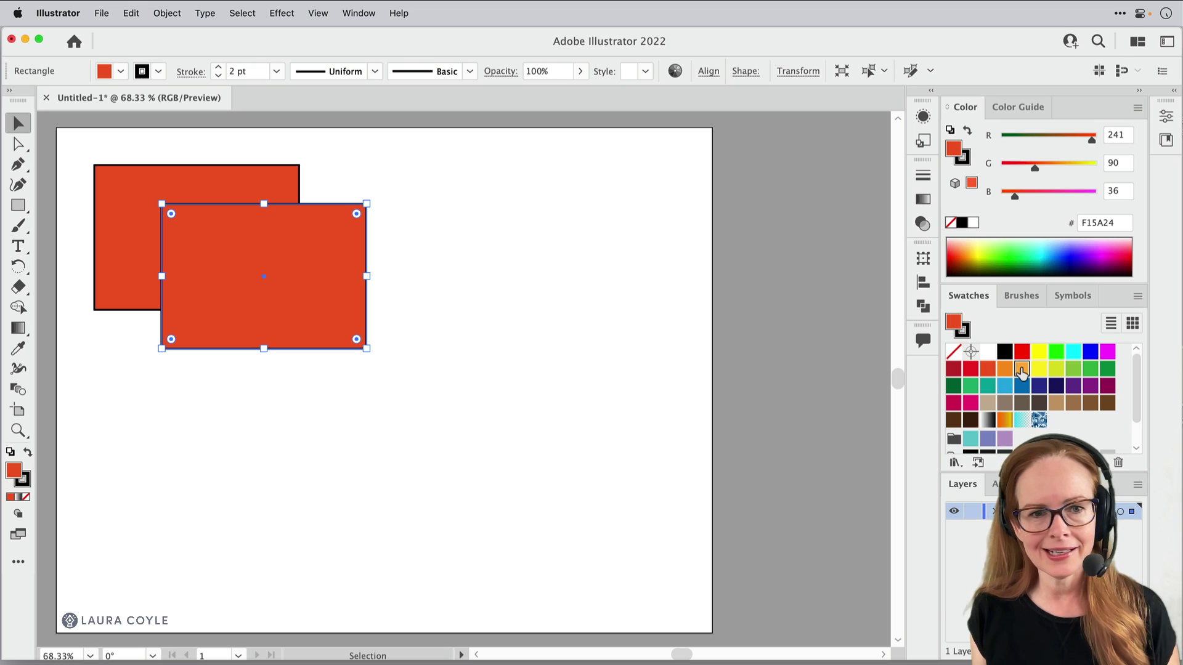
# Step: Color the copies orange and green, then duplicate the green one, trying blue and purple before green
pyautogui.moveTo(1022, 369); pyautogui.dragTo(398, 339)
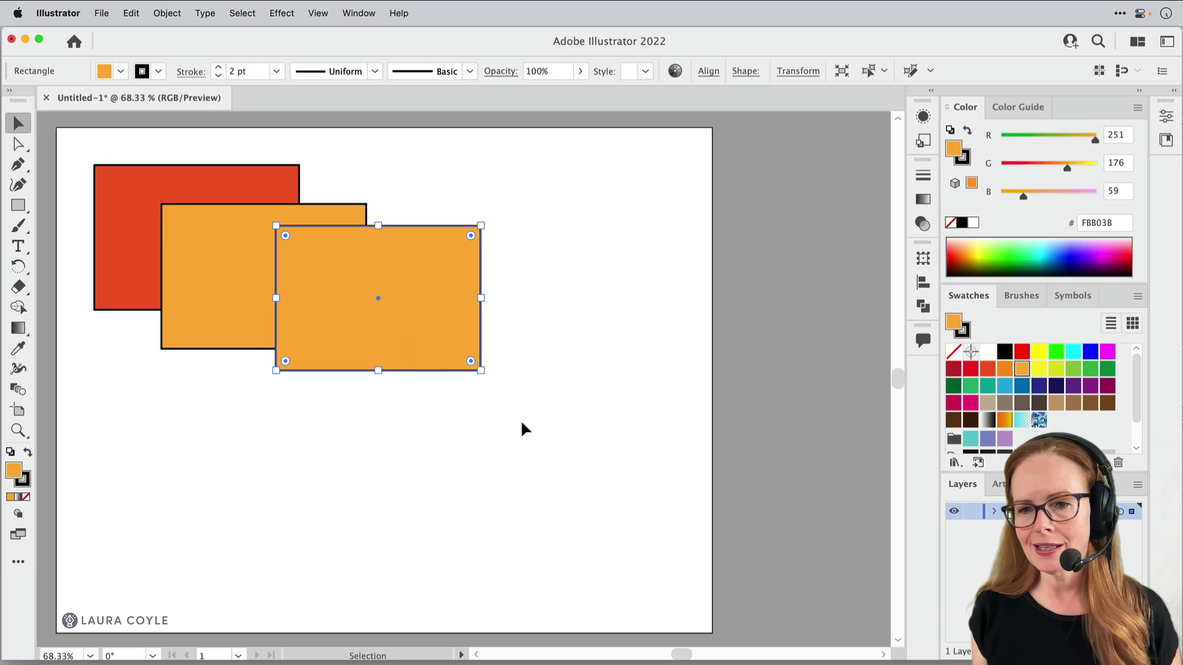
pyautogui.click(1090, 368)
pyautogui.moveTo(382, 299); pyautogui.dragTo(332, 367)
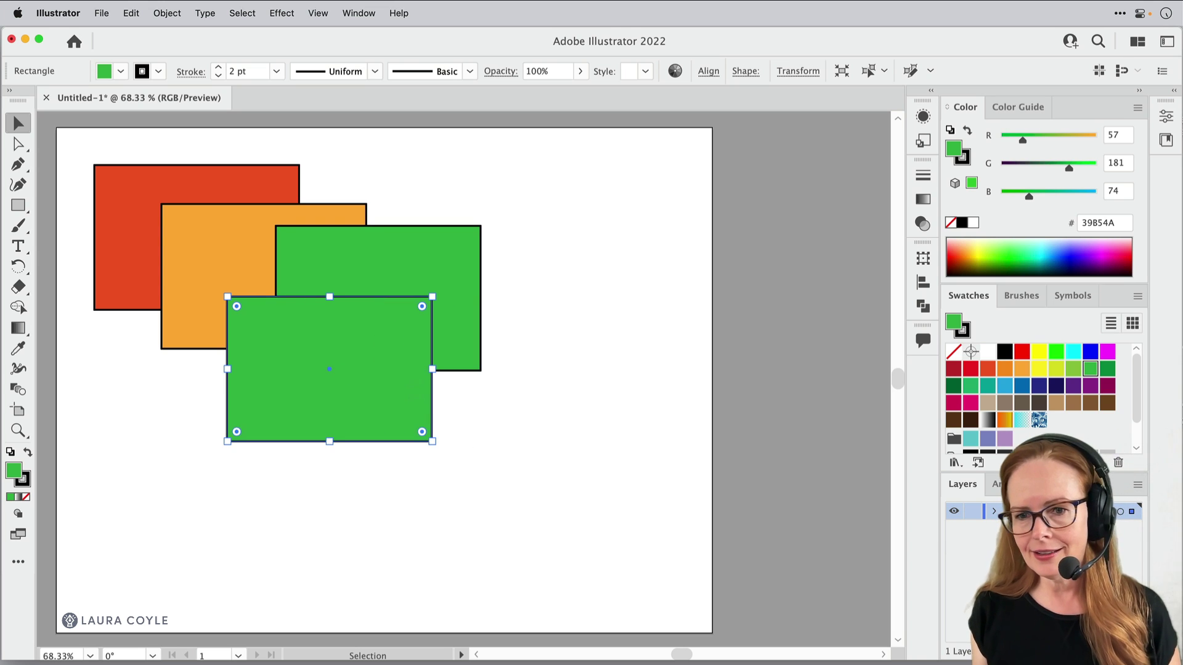
pyautogui.click(1006, 387)
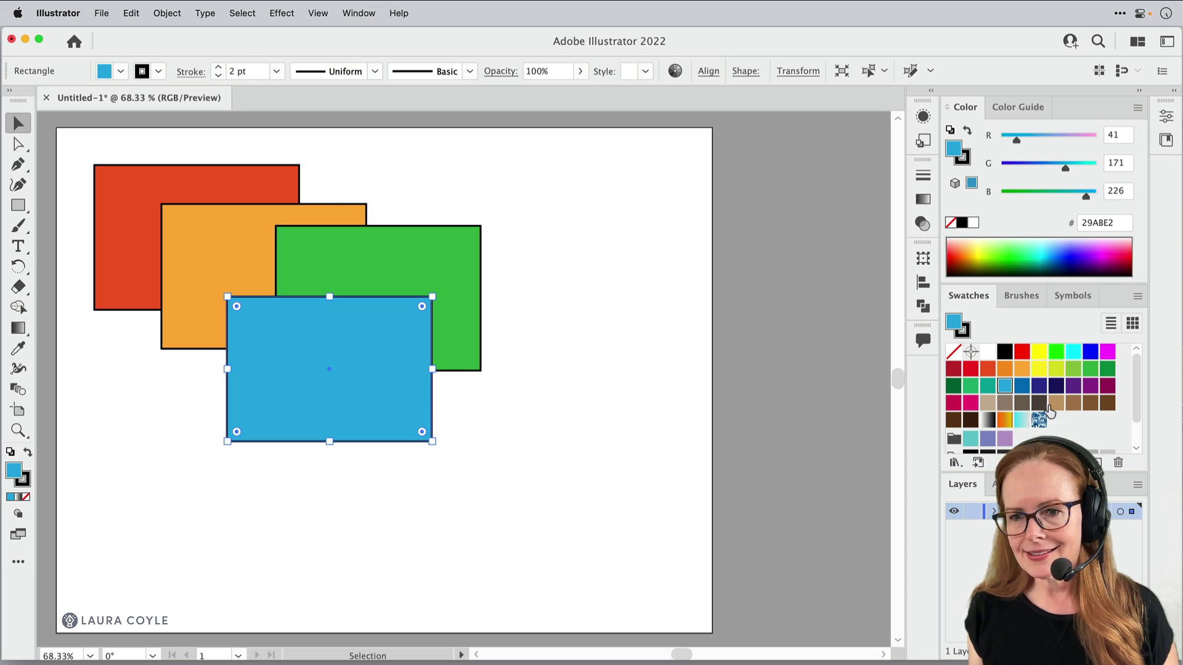
pyautogui.click(1087, 388)
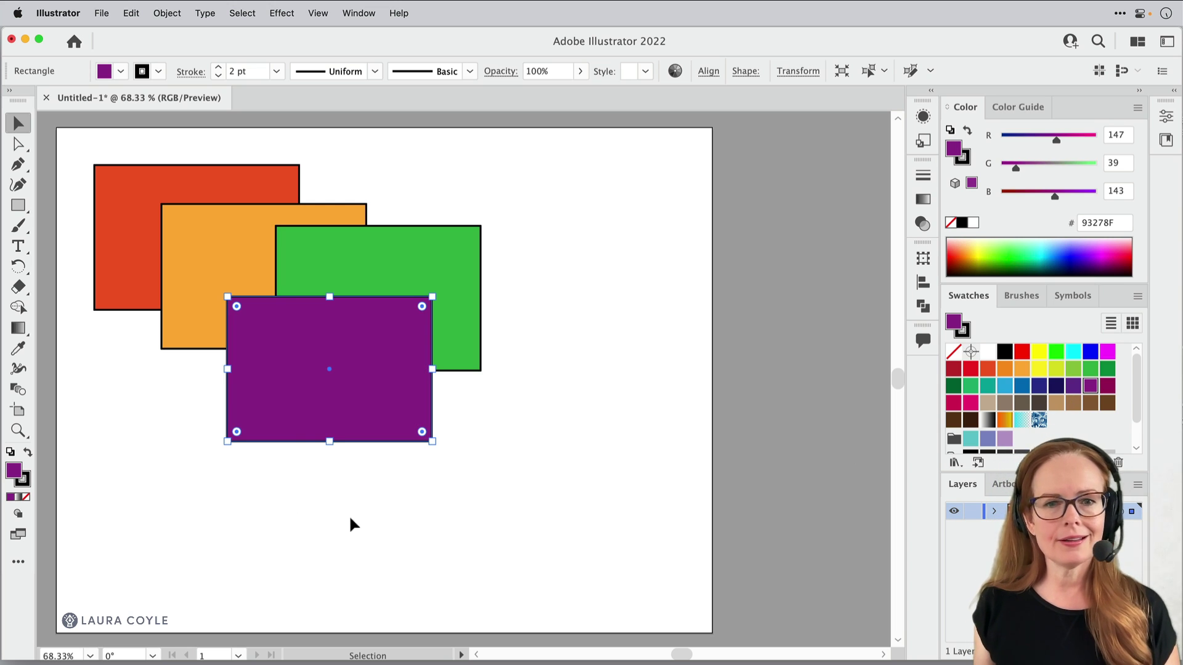
pyautogui.click(1089, 369)
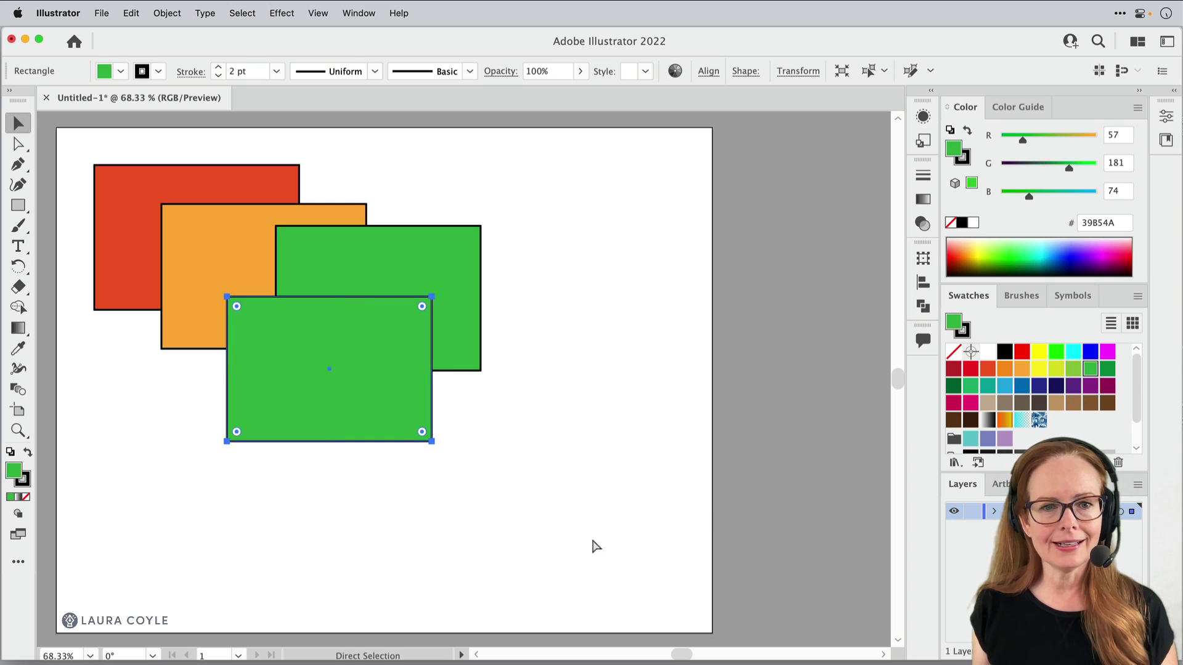
# Step: Paste a copy in front of the green rectangle and nudge it around with Shift+arrow keys
pyautogui.hotkey('alt', 'shift', 'Right')
pyautogui.hotkey('shift', 'Right')
pyautogui.hotkey('shift', 'Right')
pyautogui.hotkey('shift', 'Right')
pyautogui.hotkey('shift', 'Right')
pyautogui.hotkey('shift', 'Right')
pyautogui.hotkey('shift', 'Right')
pyautogui.hotkey('shift', 'Right')
pyautogui.hotkey('shift', 'Right')
pyautogui.hotkey('shift', 'Right')
pyautogui.hotkey('shift', 'Right')
pyautogui.hotkey('shift', 'Right')
pyautogui.hotkey('shift', 'Right')
pyautogui.hotkey('shift', 'Right')
pyautogui.hotkey('shift', 'Right')
pyautogui.hotkey('shift', 'Right')
pyautogui.hotkey('shift', 'Right')
pyautogui.hotkey('shift', 'Right')
pyautogui.hotkey('shift', 'Right')
pyautogui.hotkey('shift', 'Right')
pyautogui.hotkey('shift', 'Right')
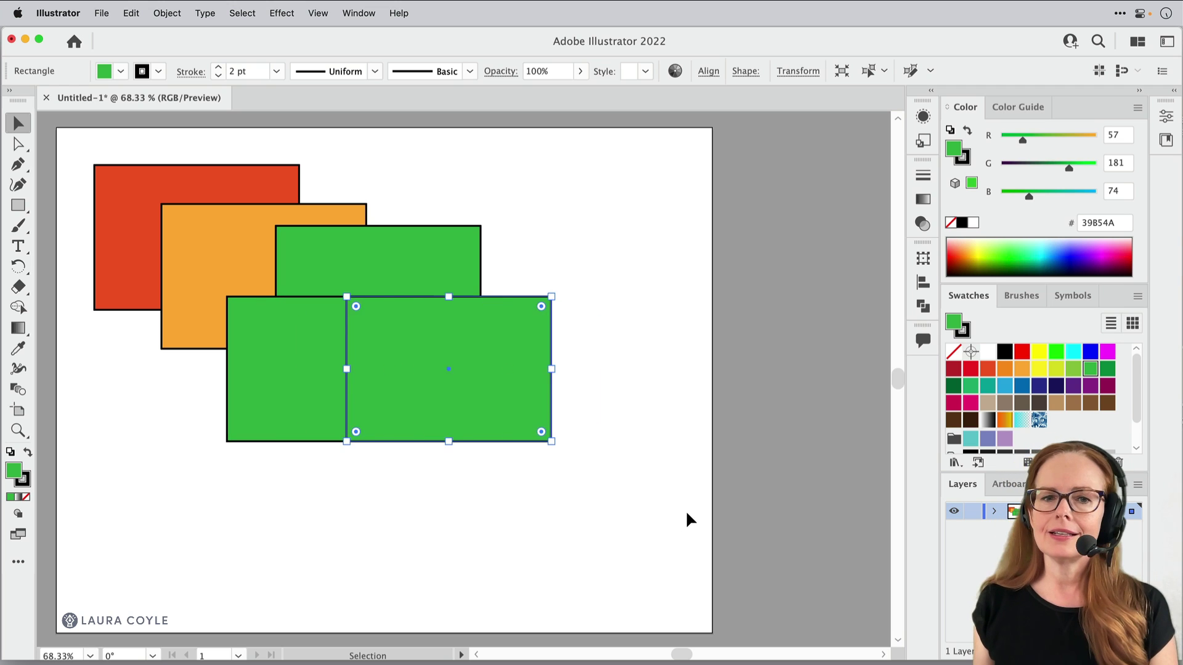
pyautogui.hotkey('shift', 'Down')
pyautogui.hotkey('shift', 'Down')
pyautogui.hotkey('shift', 'Down')
pyautogui.hotkey('shift', 'Down')
pyautogui.hotkey('shift', 'Down')
pyautogui.hotkey('shift', 'Down')
pyautogui.hotkey('shift', 'Down')
pyautogui.hotkey('shift', 'Down')
pyautogui.hotkey('shift', 'Down')
pyautogui.hotkey('shift', 'Down')
pyautogui.hotkey('shift', 'Down')
pyautogui.hotkey('shift', 'Down')
pyautogui.hotkey('shift', 'Down')
pyautogui.hotkey('shift', 'Down')
pyautogui.hotkey('shift', 'Down')
pyautogui.hotkey('shift', 'Down')
pyautogui.hotkey('shift', 'Down')
pyautogui.hotkey('shift', 'Down')
pyautogui.hotkey('shift', 'Down')
pyautogui.hotkey('shift', 'Down')
pyautogui.hotkey('shift', 'Down')
pyautogui.hotkey('shift', 'Down')
pyautogui.hotkey('shift', 'Down')
pyautogui.hotkey('shift', 'Down')
pyautogui.hotkey('shift', 'Down')
pyautogui.hotkey('shift', 'Down')
pyautogui.hotkey('shift', 'Down')
pyautogui.hotkey('shift', 'Down')
pyautogui.hotkey('shift', 'Down')
pyautogui.hotkey('shift', 'Down')
pyautogui.hotkey('shift', 'Down')
pyautogui.hotkey('shift', 'Down')
pyautogui.hotkey('shift', 'Down')
pyautogui.hotkey('shift', 'Down')
pyautogui.hotkey('shift', 'Left')
pyautogui.hotkey('shift', 'Left')
pyautogui.hotkey('shift', 'Left')
pyautogui.hotkey('shift', 'Left')
pyautogui.hotkey('shift', 'Left')
pyautogui.hotkey('shift', 'Left')
pyautogui.hotkey('shift', 'Left')
pyautogui.hotkey('shift', 'Left')
pyautogui.hotkey('shift', 'Left')
pyautogui.hotkey('shift', 'Left')
pyautogui.hotkey('shift', 'Left')
pyautogui.hotkey('shift', 'Left')
pyautogui.hotkey('shift', 'Left')
pyautogui.hotkey('shift', 'Left')
pyautogui.hotkey('shift', 'Left')
pyautogui.hotkey('shift', 'Left')
pyautogui.hotkey('shift', 'Left')
pyautogui.hotkey('shift', 'Left')
pyautogui.hotkey('shift', 'Left')
pyautogui.hotkey('shift', 'Left')
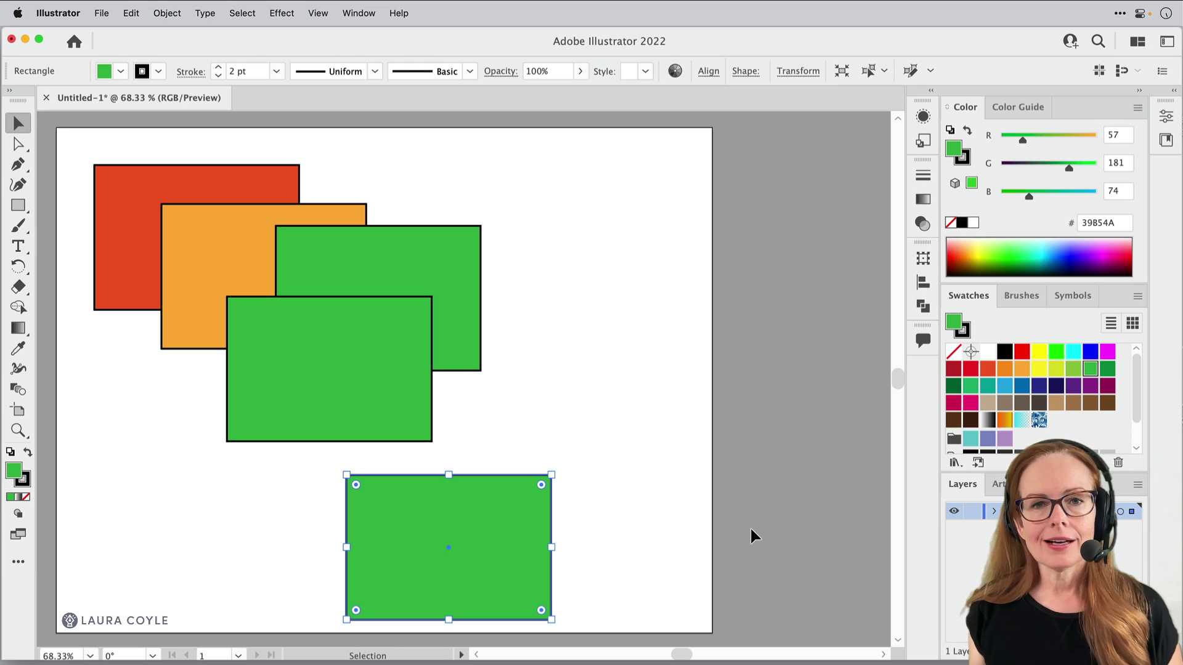
pyautogui.hotkey('shift', 'Right')
pyautogui.hotkey('shift', 'Right')
pyautogui.hotkey('shift', 'Right')
pyautogui.hotkey('shift', 'Right')
pyautogui.hotkey('shift', 'Right')
pyautogui.hotkey('shift', 'Right')
pyautogui.hotkey('shift', 'Right')
pyautogui.hotkey('shift', 'Right')
pyautogui.hotkey('shift', 'Right')
pyautogui.hotkey('shift', 'Right')
pyautogui.hotkey('shift', 'Right')
pyautogui.hotkey('shift', 'Right')
pyautogui.hotkey('shift', 'Right')
pyautogui.hotkey('shift', 'Right')
pyautogui.hotkey('shift', 'Right')
pyautogui.hotkey('shift', 'Right')
pyautogui.hotkey('shift', 'Right')
pyautogui.hotkey('shift', 'Right')
pyautogui.hotkey('shift', 'Right')
pyautogui.hotkey('shift', 'Right')
pyautogui.hotkey('shift', 'Up')
pyautogui.hotkey('shift', 'Up')
pyautogui.hotkey('shift', 'Up')
pyautogui.hotkey('shift', 'Up')
pyautogui.hotkey('shift', 'Up')
pyautogui.hotkey('shift', 'Up')
pyautogui.hotkey('shift', 'Up')
pyautogui.hotkey('shift', 'Up')
pyautogui.hotkey('shift', 'Up')
pyautogui.hotkey('shift', 'Up')
pyautogui.hotkey('shift', 'Up')
pyautogui.hotkey('shift', 'Up')
pyautogui.hotkey('shift', 'Up')
pyautogui.hotkey('shift', 'Up')
pyautogui.hotkey('shift', 'Up')
pyautogui.hotkey('shift', 'Up')
pyautogui.hotkey('shift', 'Up')
pyautogui.hotkey('shift', 'Up')
pyautogui.hotkey('shift', 'Up')
pyautogui.hotkey('shift', 'Up')
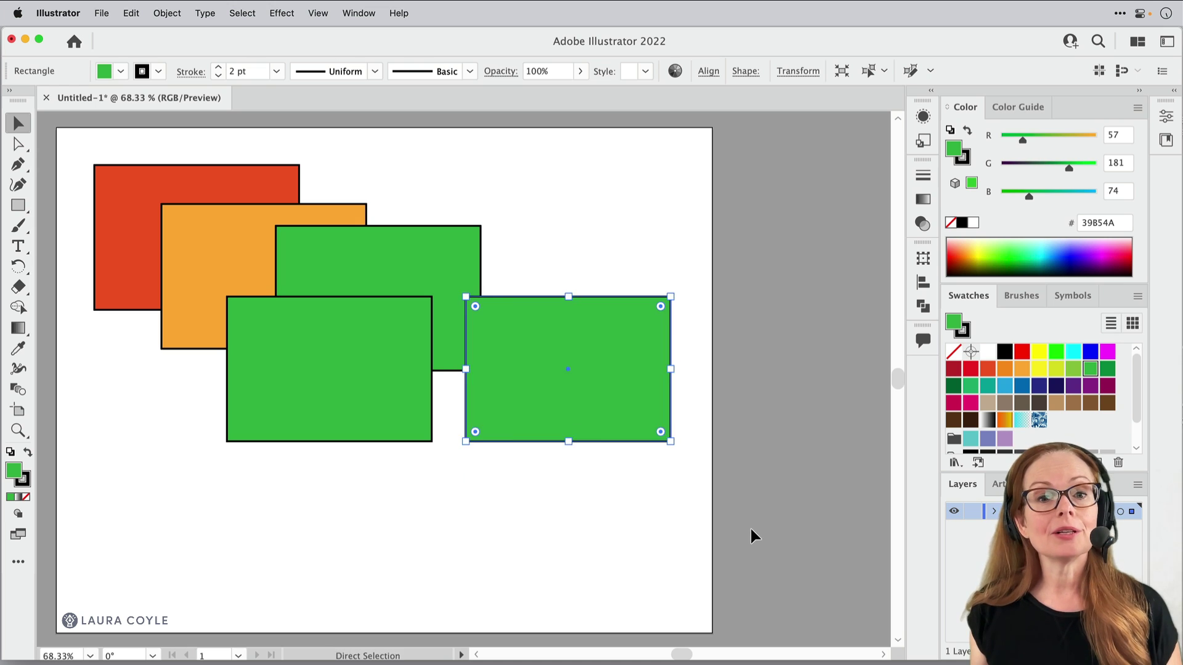
pyautogui.hotkey('shift', 'Left')
pyautogui.hotkey('shift', 'Left')
pyautogui.hotkey('shift', 'Left')
pyautogui.hotkey('shift', 'Left')
pyautogui.hotkey('shift', 'Left')
pyautogui.hotkey('shift', 'Left')
pyautogui.hotkey('shift', 'Left')
pyautogui.hotkey('shift', 'Left')
pyautogui.hotkey('shift', 'Left')
pyautogui.hotkey('shift', 'Left')
pyautogui.hotkey('shift', 'Left')
pyautogui.hotkey('shift', 'Left')
pyautogui.hotkey('shift', 'Left')
pyautogui.hotkey('shift', 'Left')
pyautogui.hotkey('shift', 'Left')
pyautogui.hotkey('shift', 'Left')
pyautogui.hotkey('shift', 'Left')
pyautogui.hotkey('shift', 'Left')
pyautogui.hotkey('shift', 'Left')
pyautogui.hotkey('shift', 'Left')
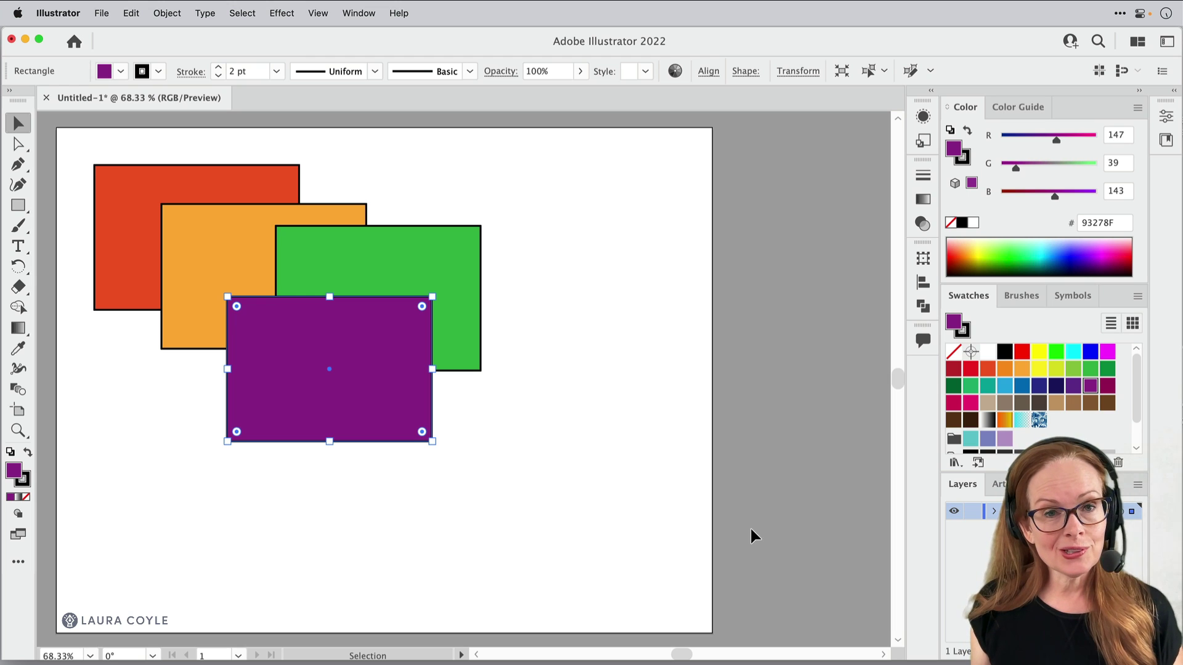
# Step: Open the History panel from the Window menu
pyautogui.click(356, 13)
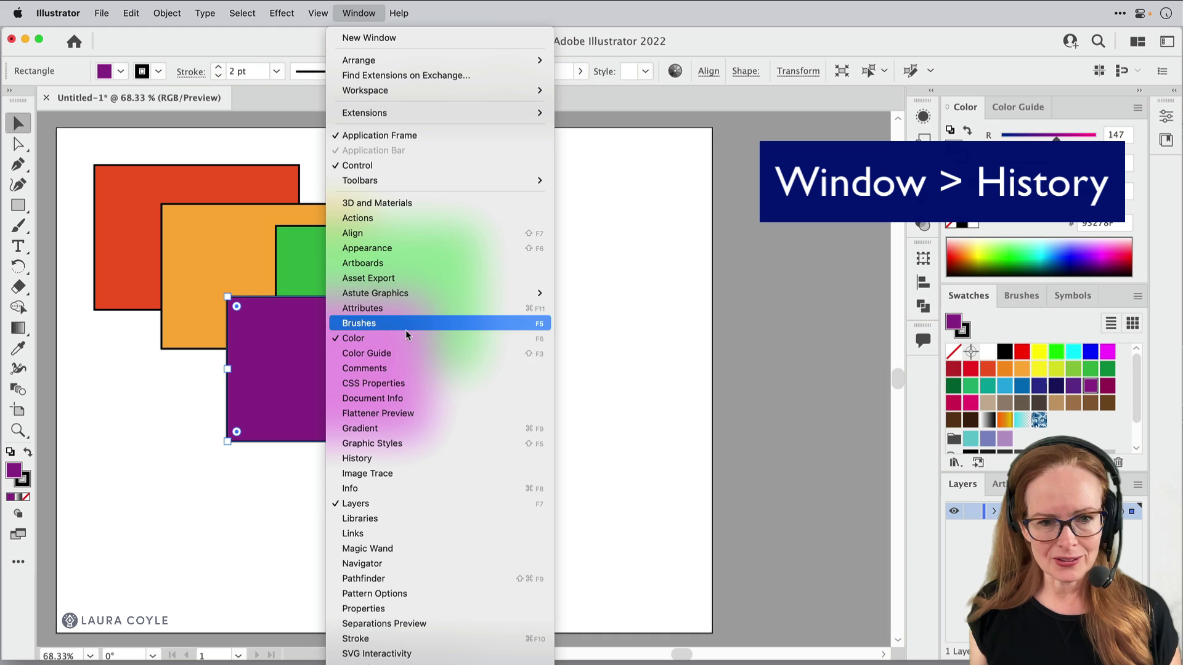
pyautogui.click(400, 459)
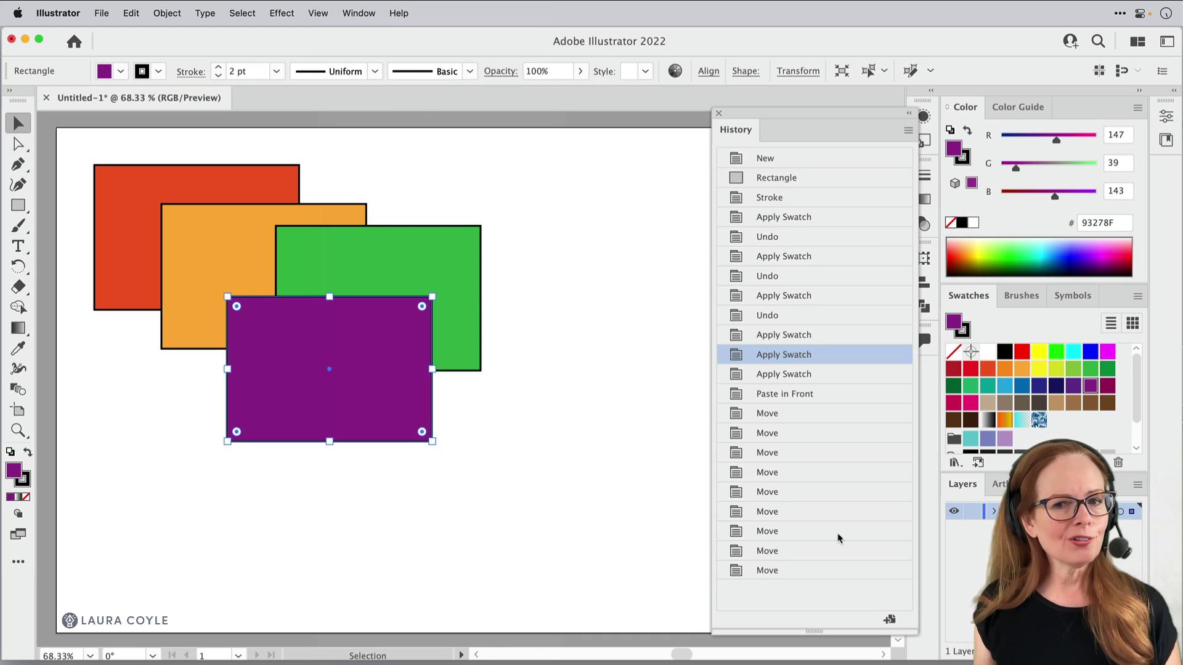
# Step: Step back through History to the purple-rectangle state, then return to the final Move state
pyautogui.click(829, 572)
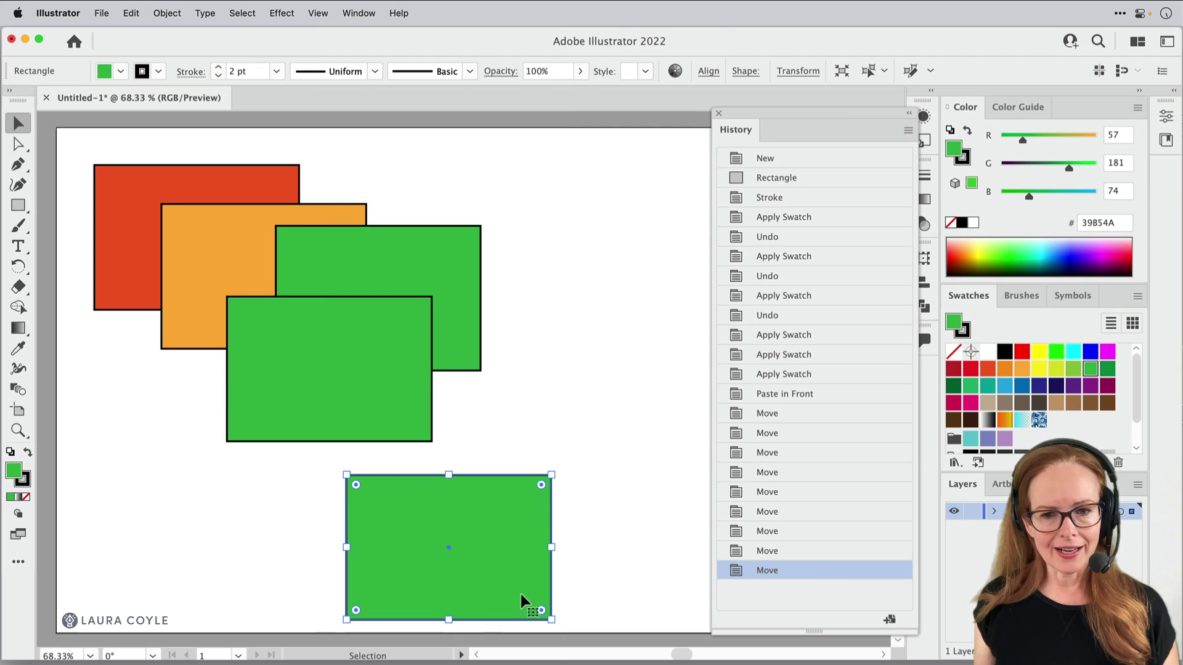
pyautogui.click(825, 376)
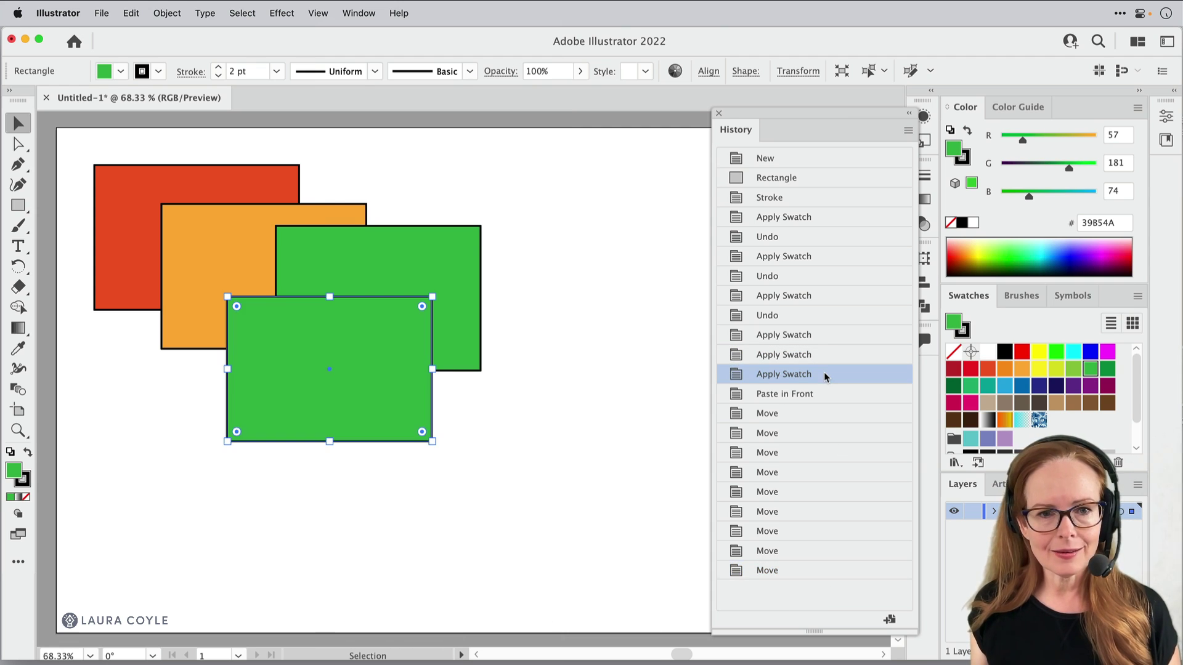
pyautogui.click(826, 361)
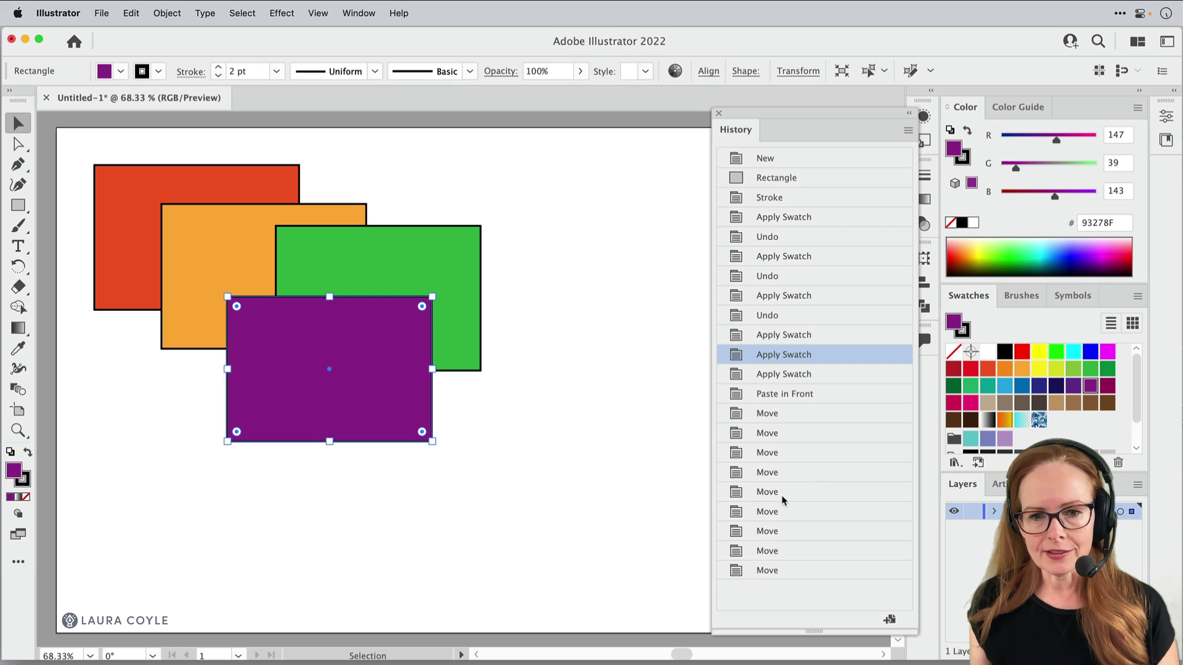
pyautogui.click(793, 569)
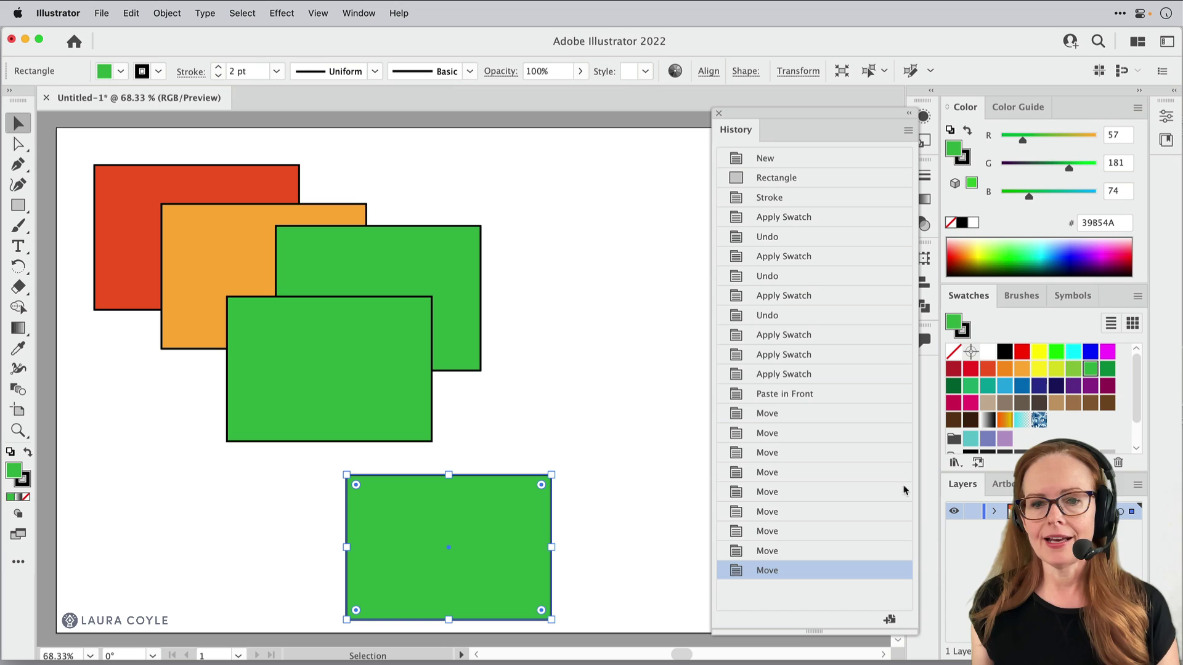
# Step: Create Untitled-2 from the final Move state, then revert Untitled-1 to the purple Apply Swatch state
pyautogui.click(890, 620)
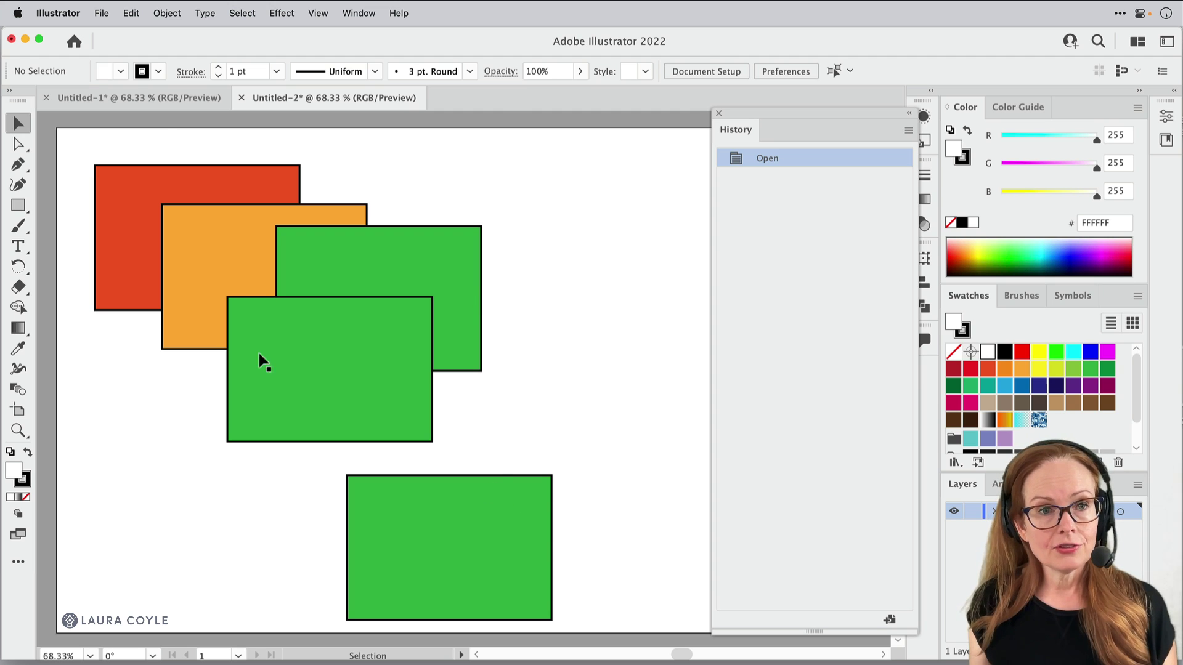
pyautogui.click(165, 97)
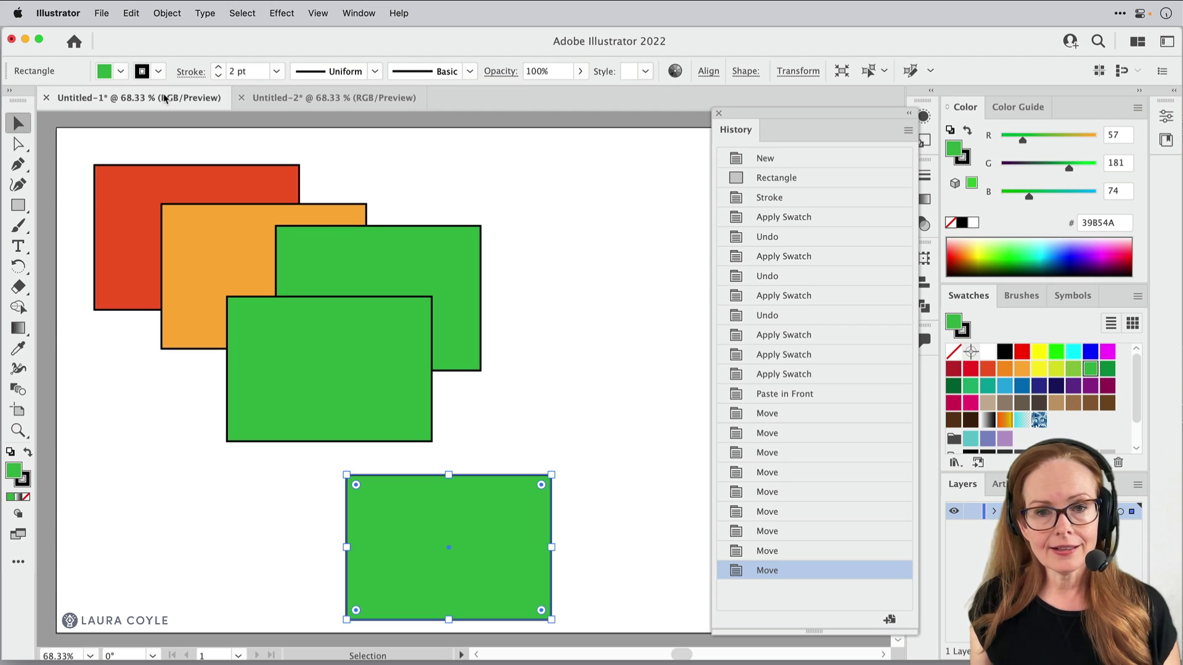
pyautogui.click(777, 335)
pyautogui.click(804, 354)
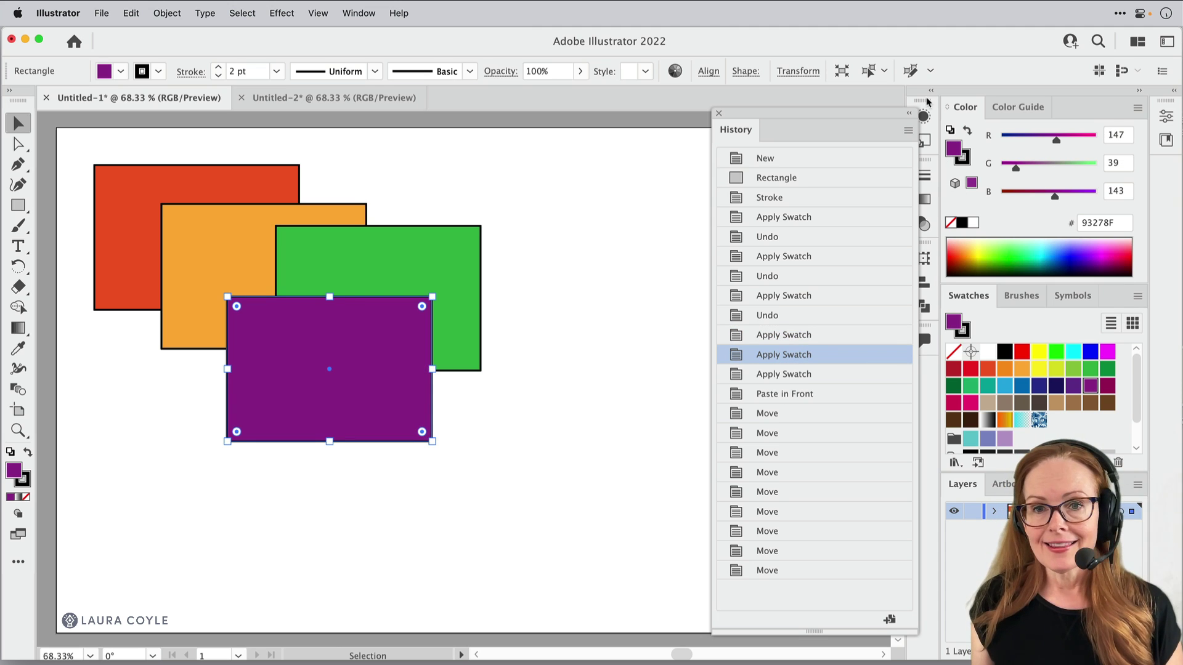
# Step: Make a new document from the purple state via the History menu, then return to Untitled-1
pyautogui.click(909, 130)
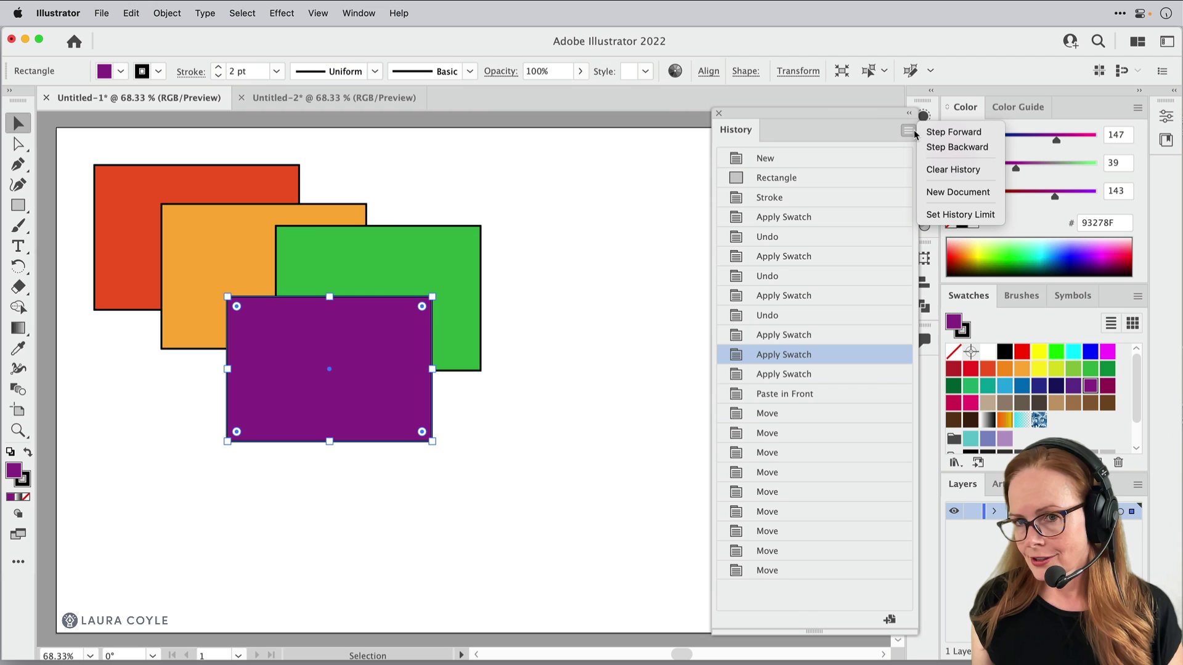
pyautogui.click(947, 192)
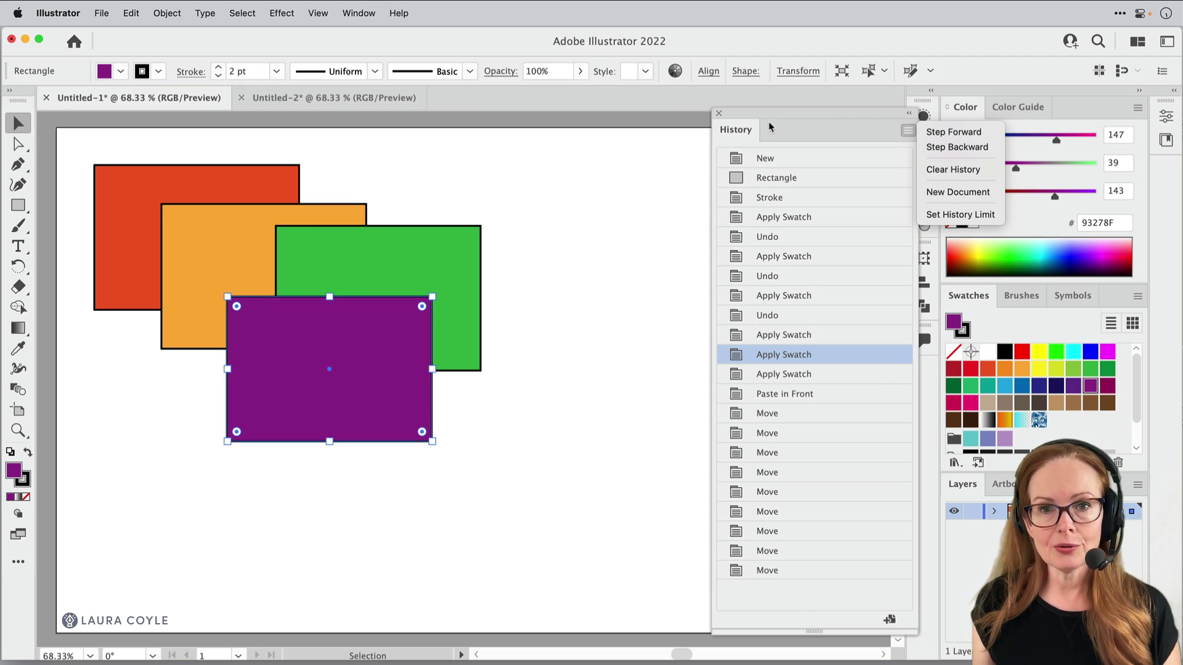
pyautogui.click(332, 98)
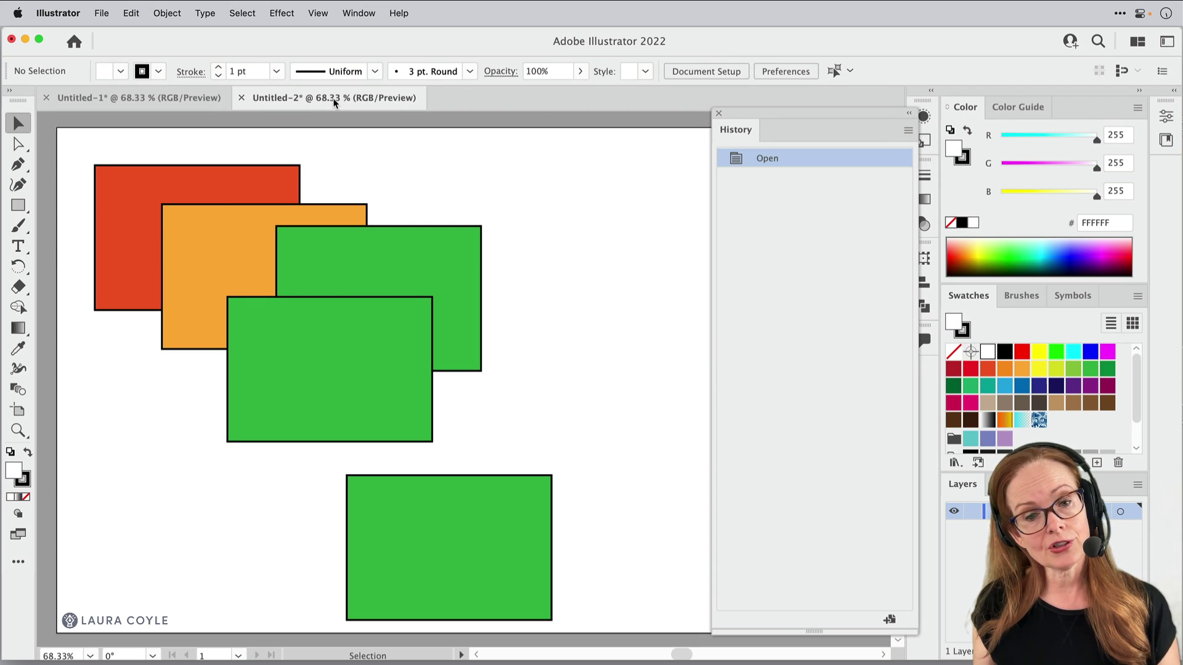
pyautogui.click(192, 98)
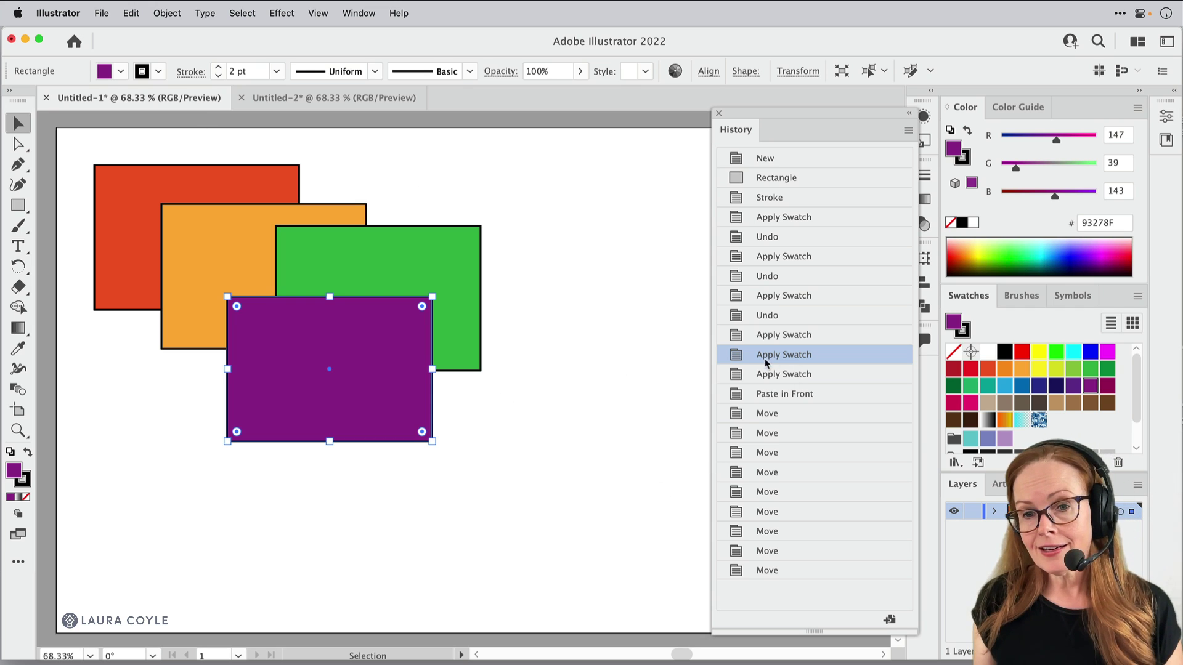
# Step: From the purple Apply Swatch state, recolor the front rectangle blue (29ABE2)
pyautogui.click(823, 375)
pyautogui.click(823, 355)
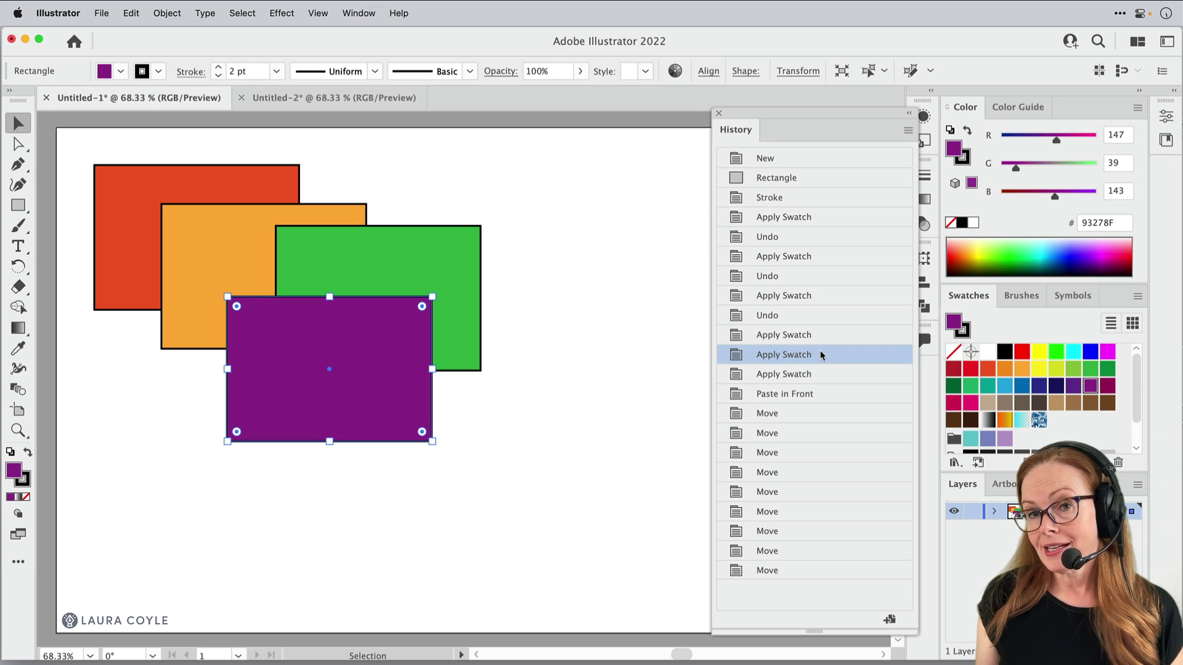
pyautogui.click(1004, 387)
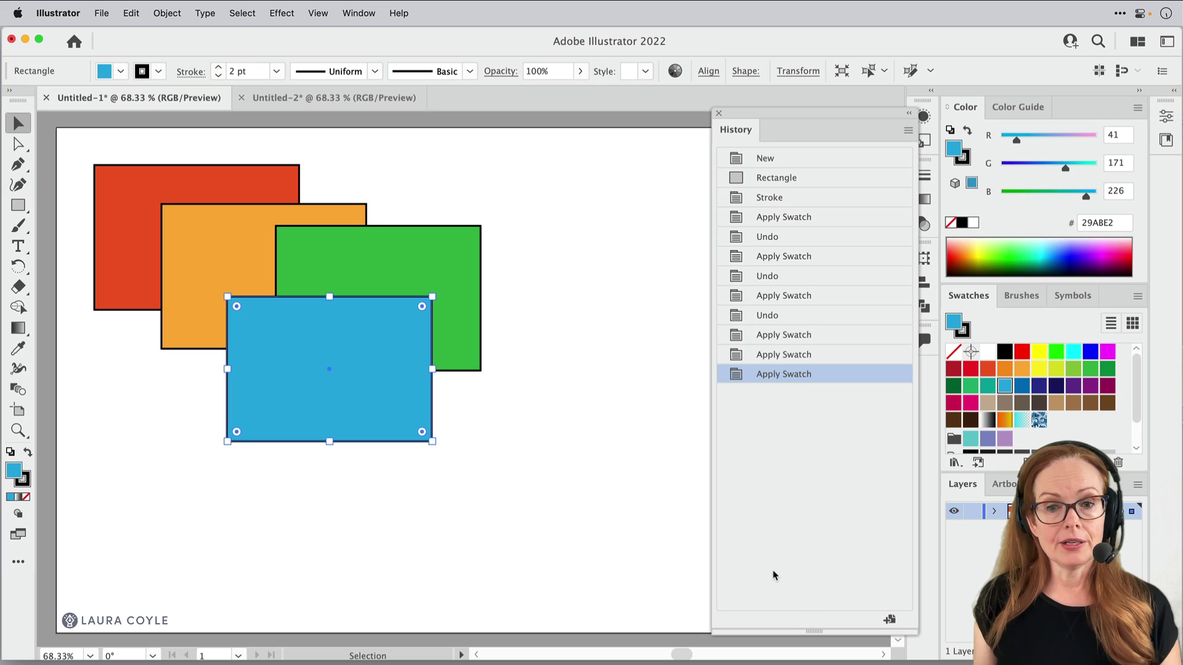
pyautogui.click(908, 131)
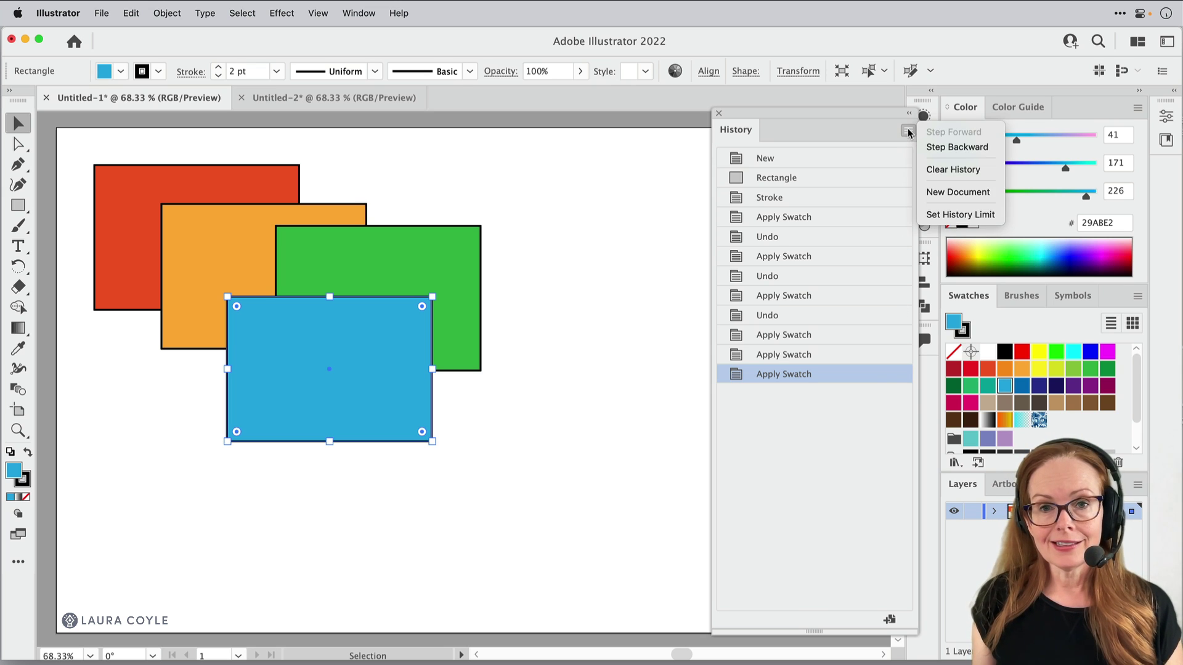
pyautogui.click(936, 215)
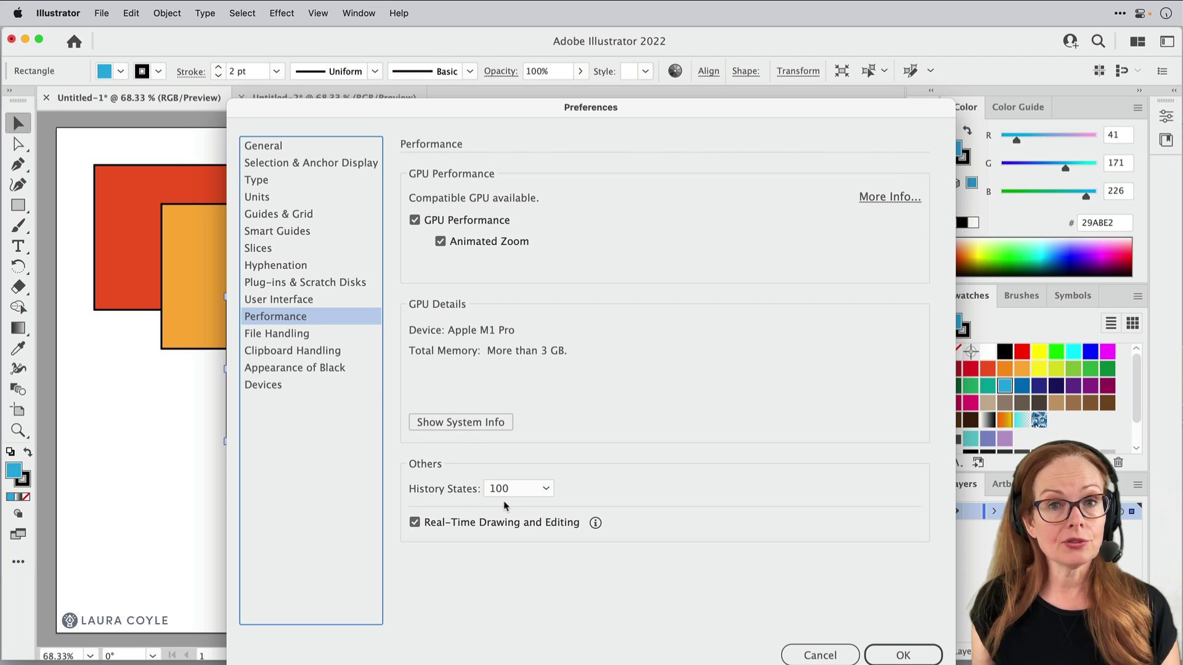
pyautogui.click(550, 490)
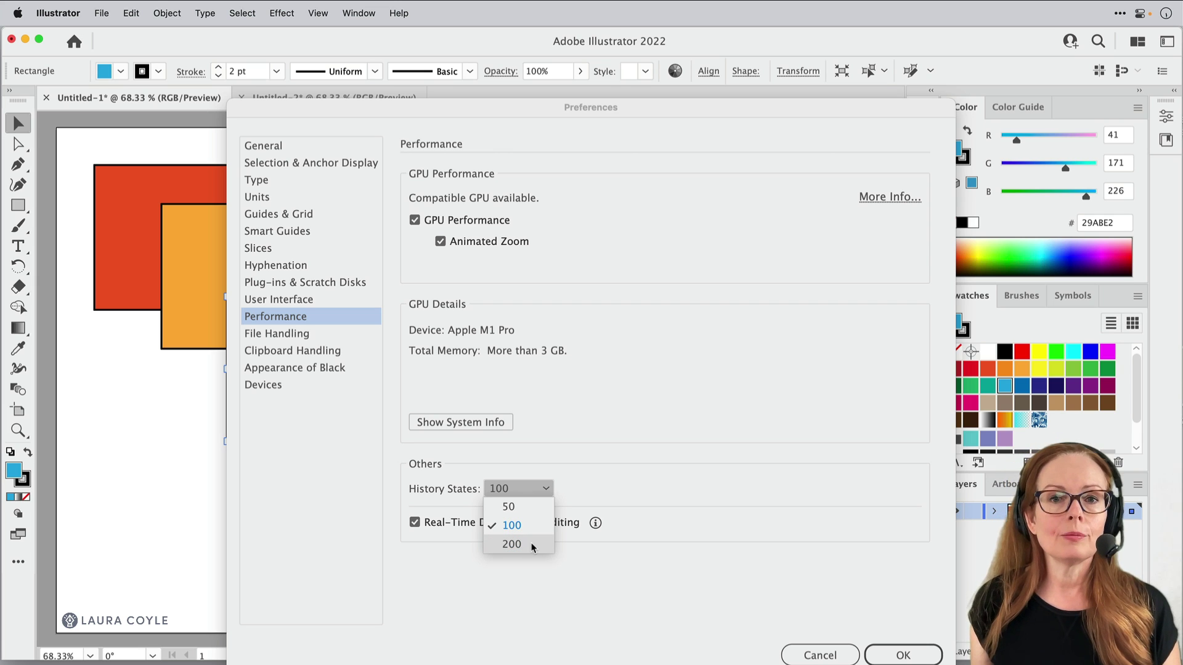
pyautogui.click(869, 640)
pyautogui.click(901, 654)
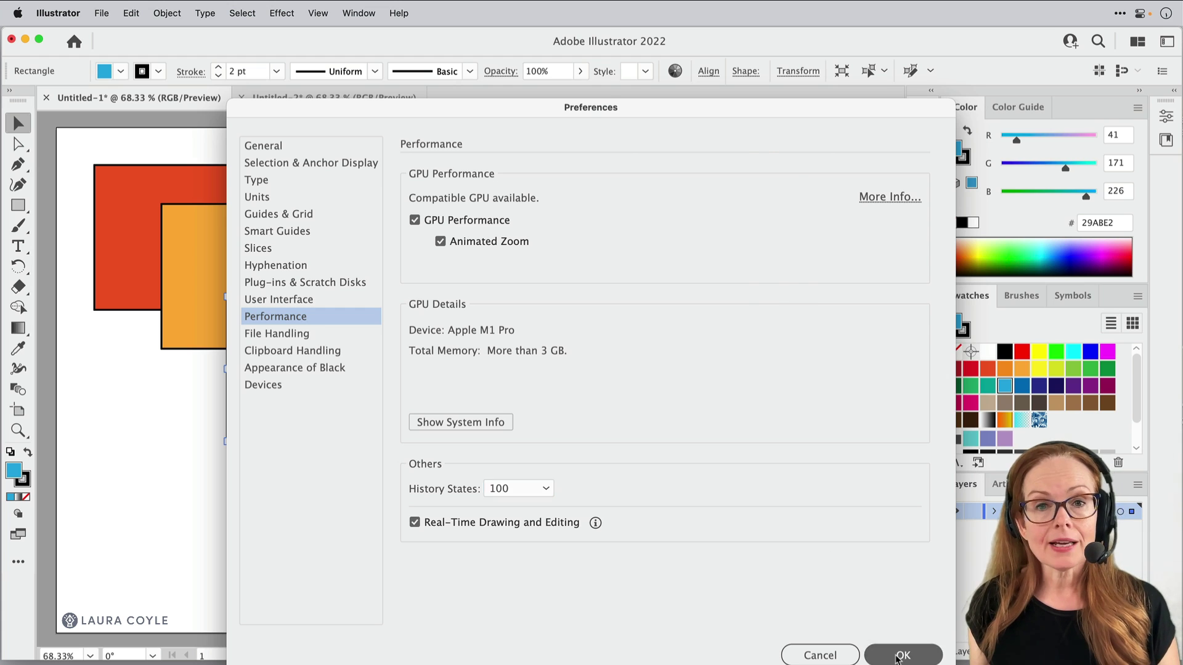
pyautogui.click(908, 130)
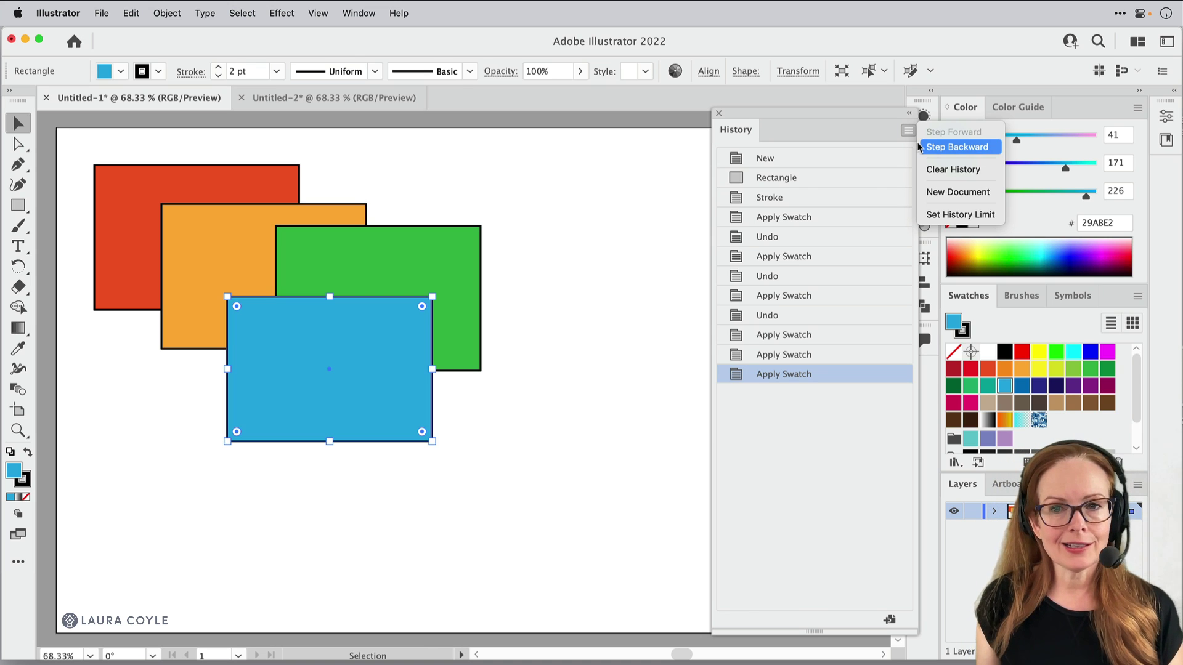
# Step: Choose Clear History in the History panel menu, leaving only the current Apply Swatch state
pyautogui.click(936, 170)
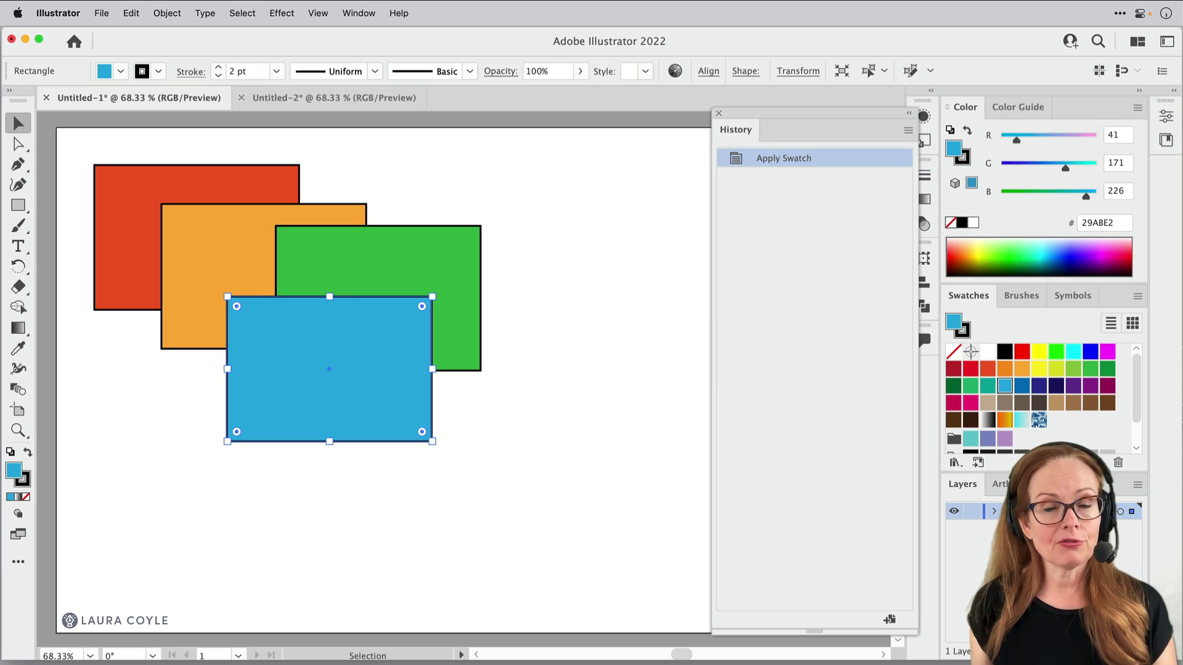